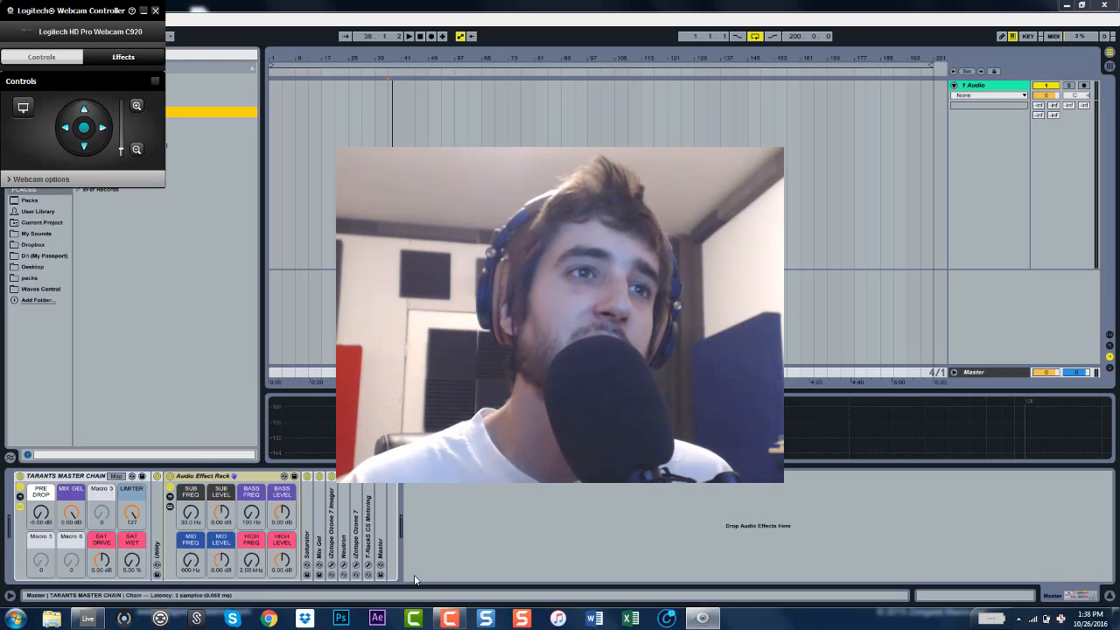
Unfold the Master track, expand the Utility device in TARANTS MASTER CHAIN, and show the PRE DROP volume automation
click(144, 10)
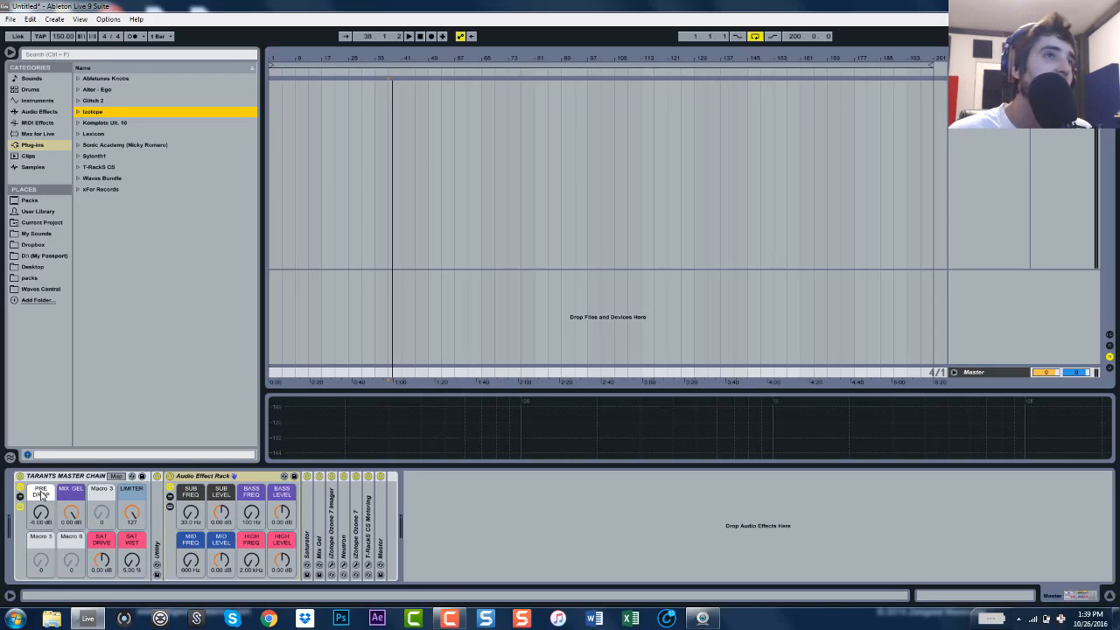
click(954, 372)
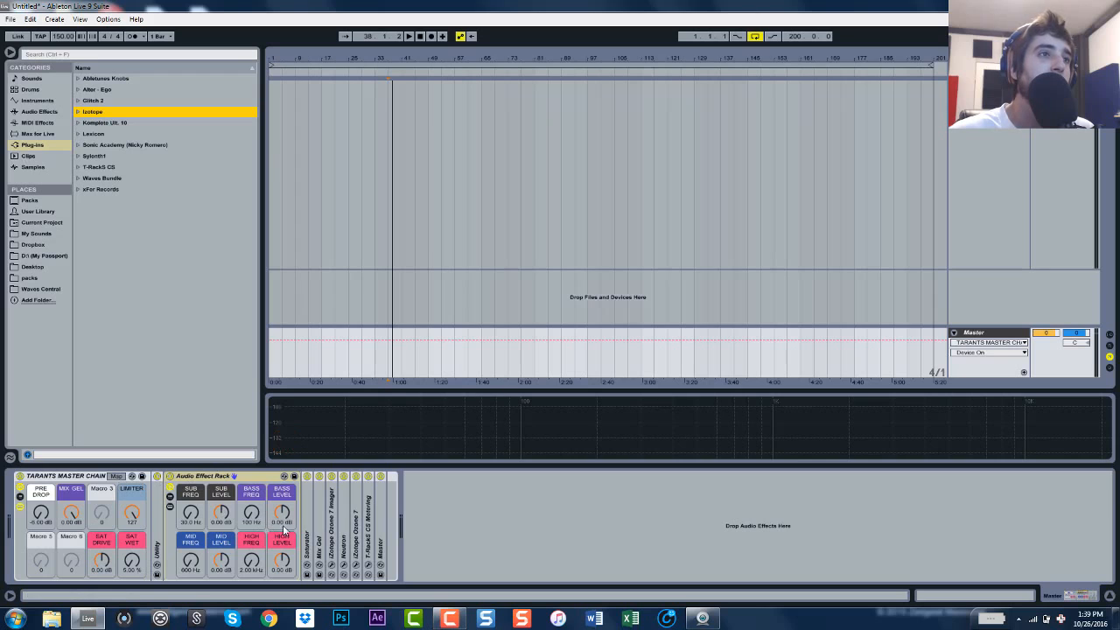
double_click(160, 515)
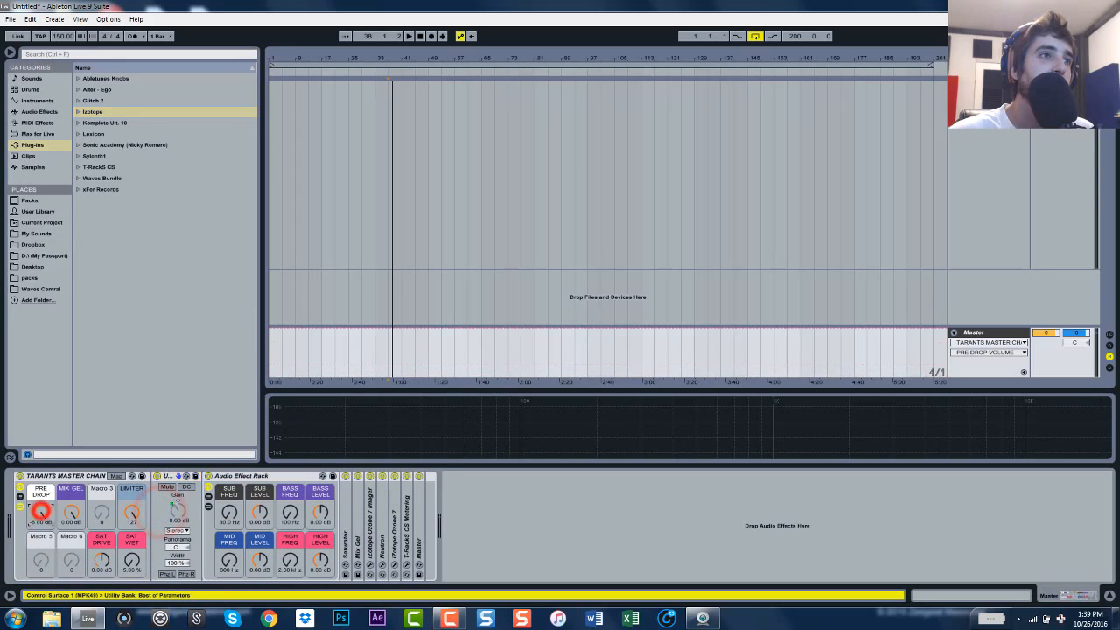
click(44, 518)
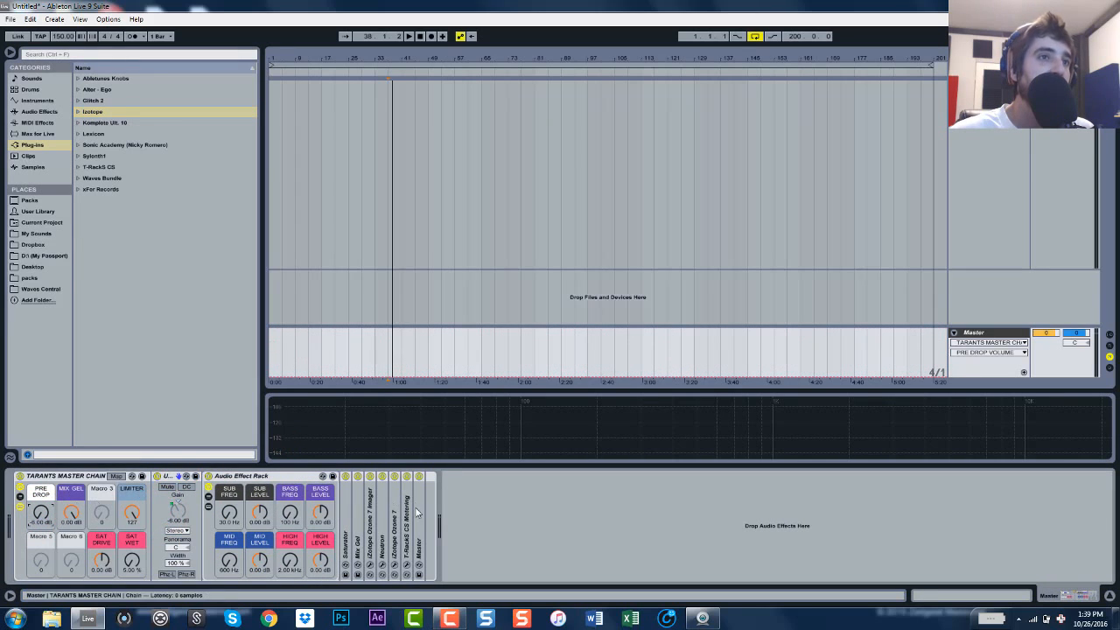
Expand the Mix Gel, iZotope Ozone 7, Ozone 7 Imager, Neutron and T-RackS CS Metering devices in the master chain
double_click(358, 517)
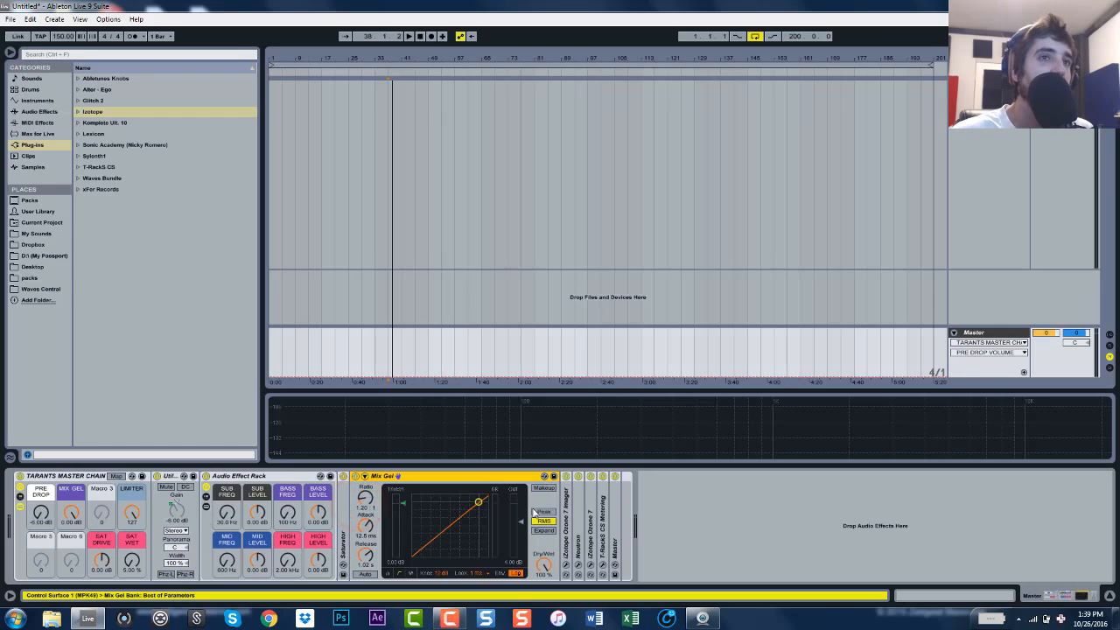
double_click(604, 514)
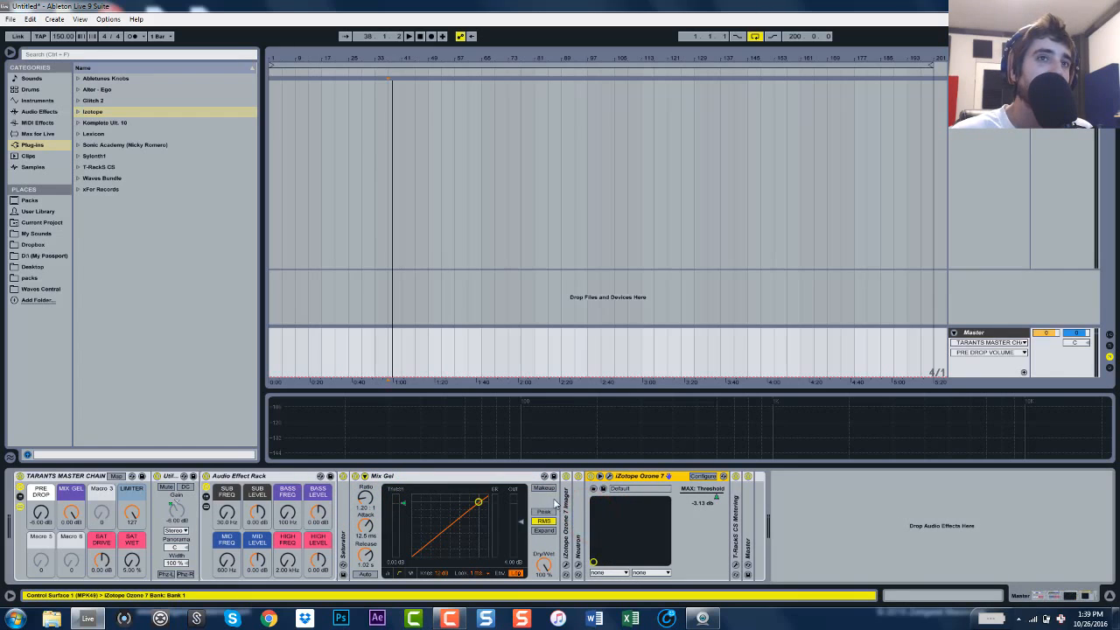
double_click(564, 515)
double_click(661, 505)
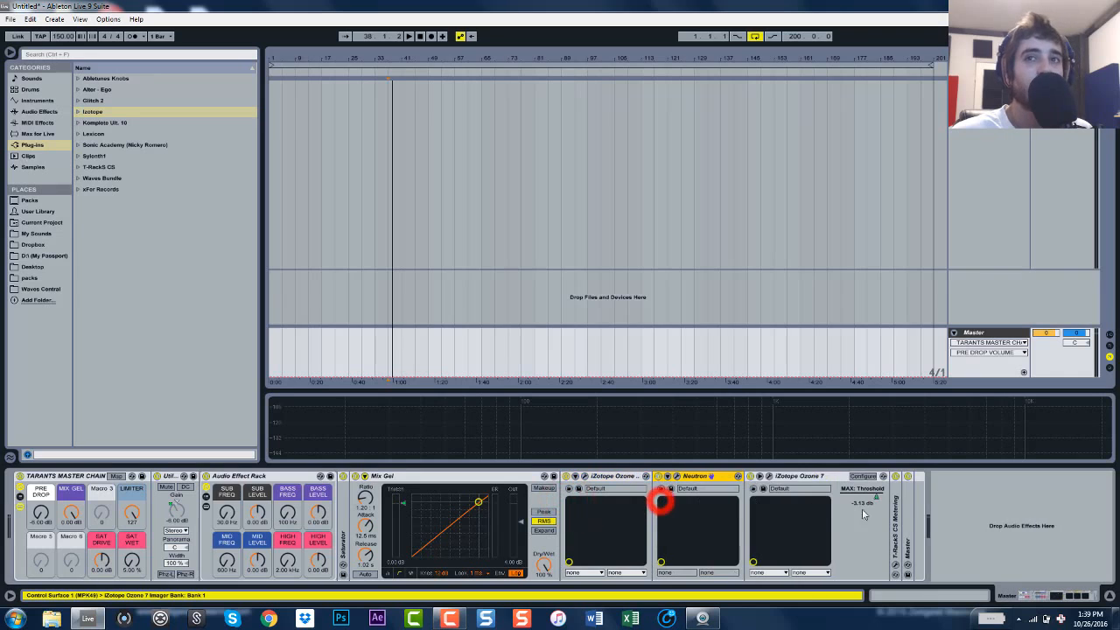
double_click(890, 507)
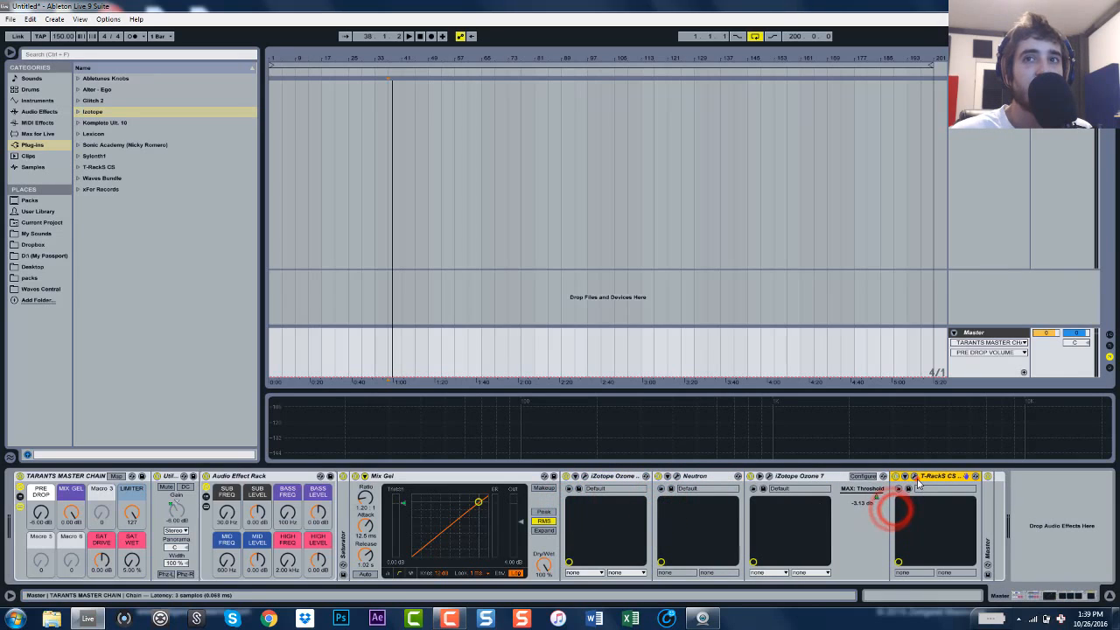
Examine the genre-based loudness suggestions in the T-RackS CS Metering plug-in's settings, and close its window
click(915, 476)
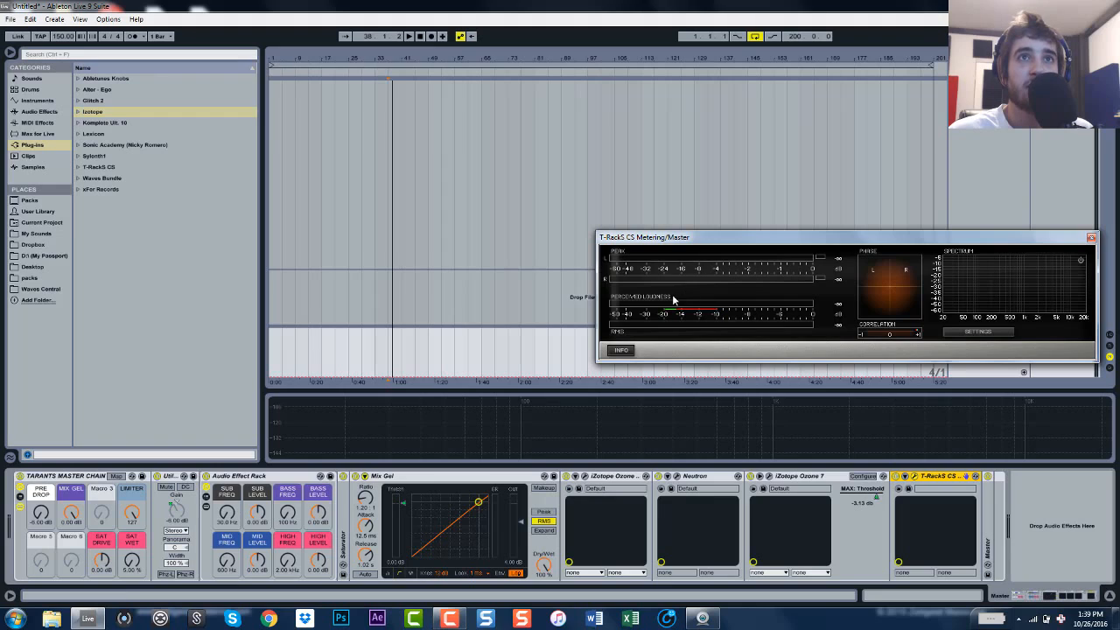
click(962, 334)
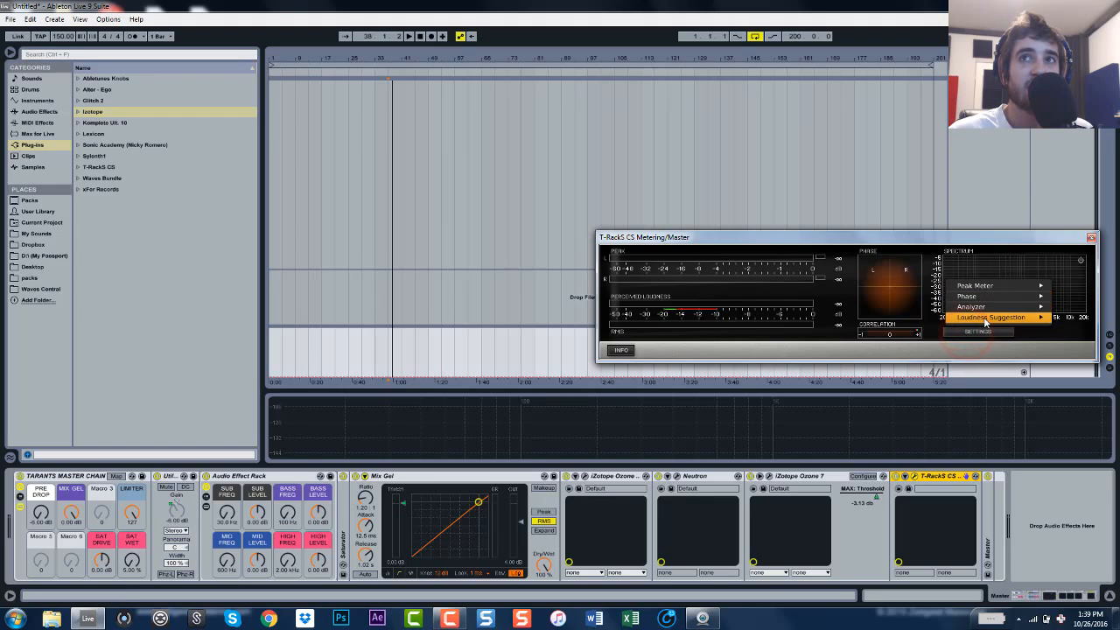
mouse_move(985, 324)
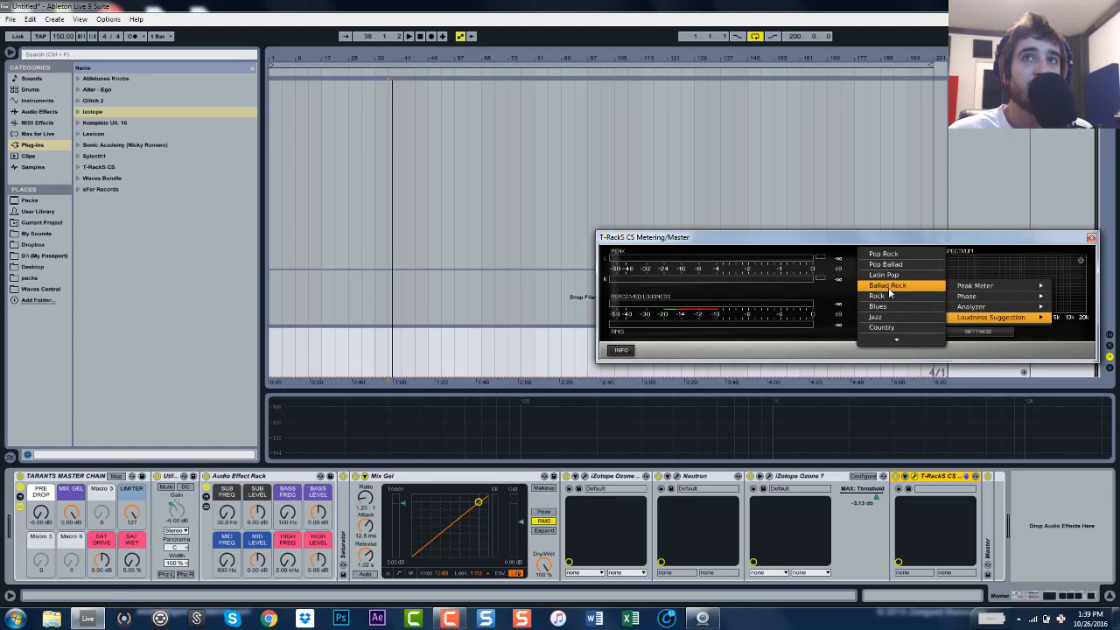
click(1032, 350)
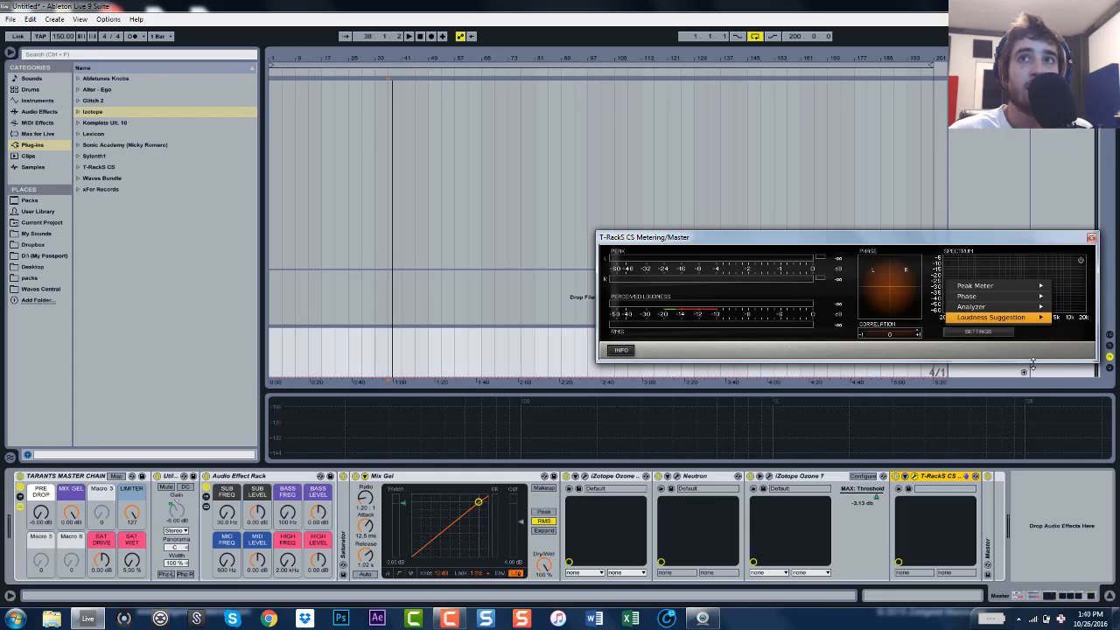
click(1082, 261)
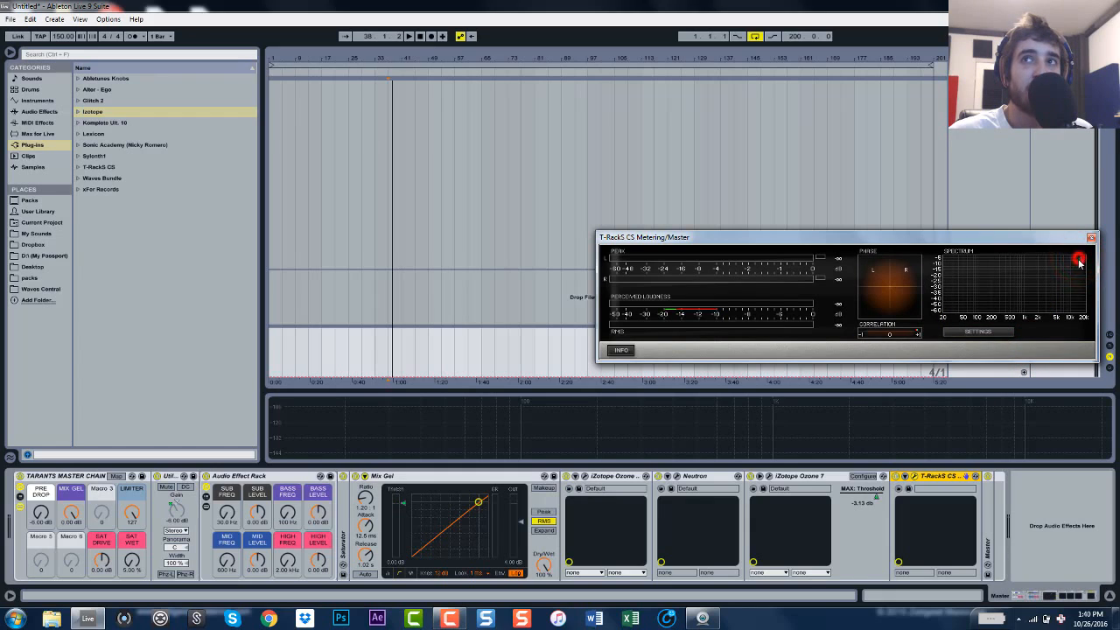
click(1092, 237)
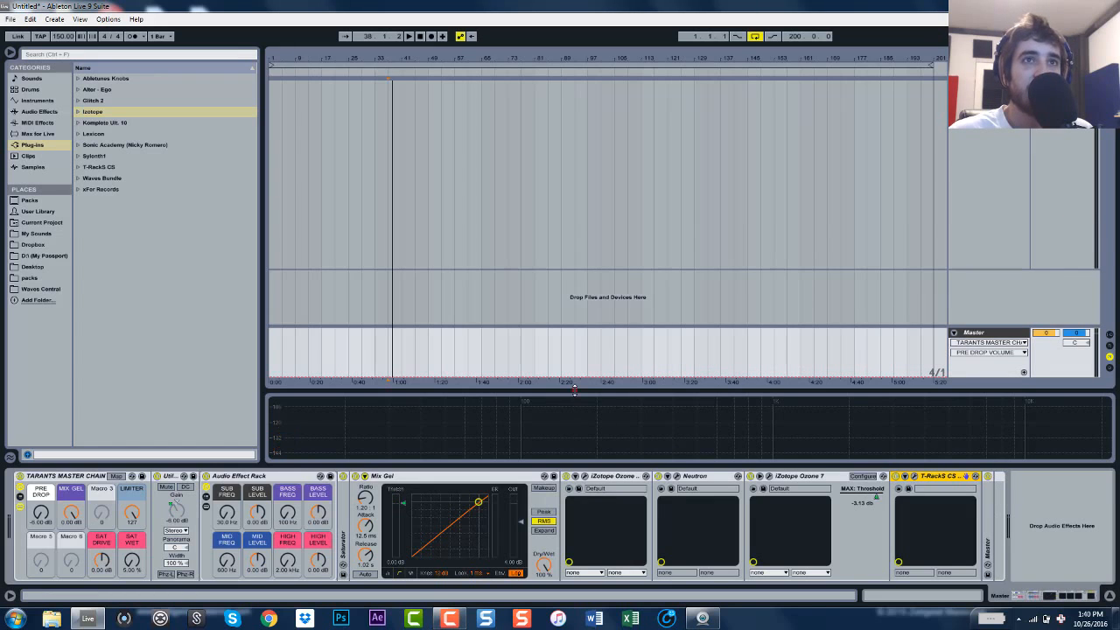
Fold the Master track and open the iZotope Ozone 7 Imager plug-in window with its device parameters unfolded
drag(575, 390, 639, 402)
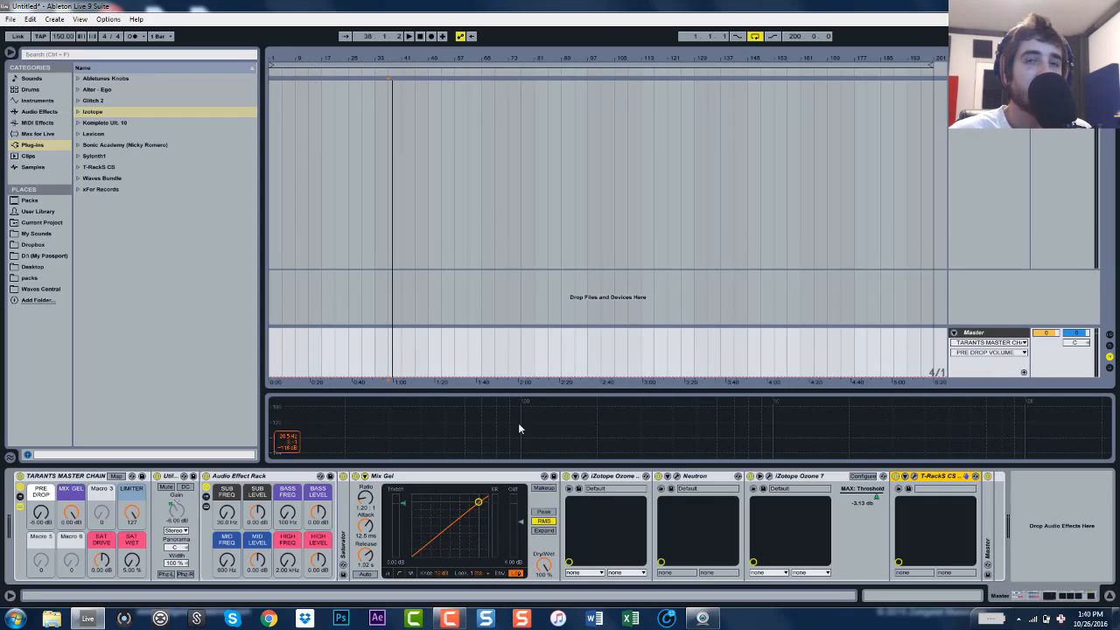
click(954, 333)
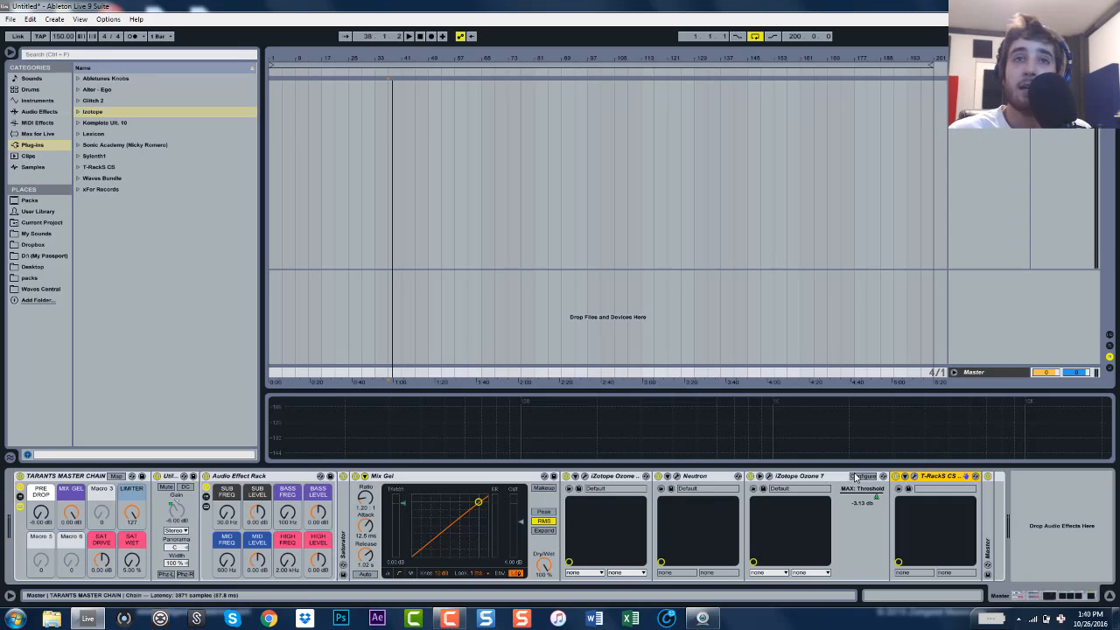
click(576, 478)
click(576, 478)
click(575, 478)
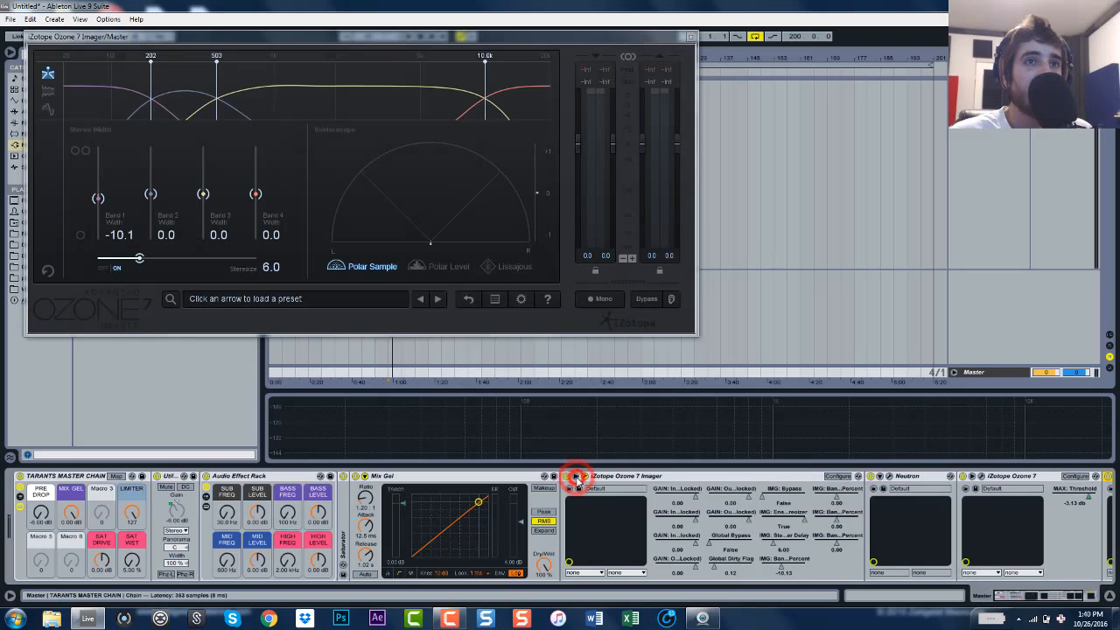
Try exposing the Imager's Band 4 Width in parameter configuration by moving its slider, and reset it to 0.0
click(837, 477)
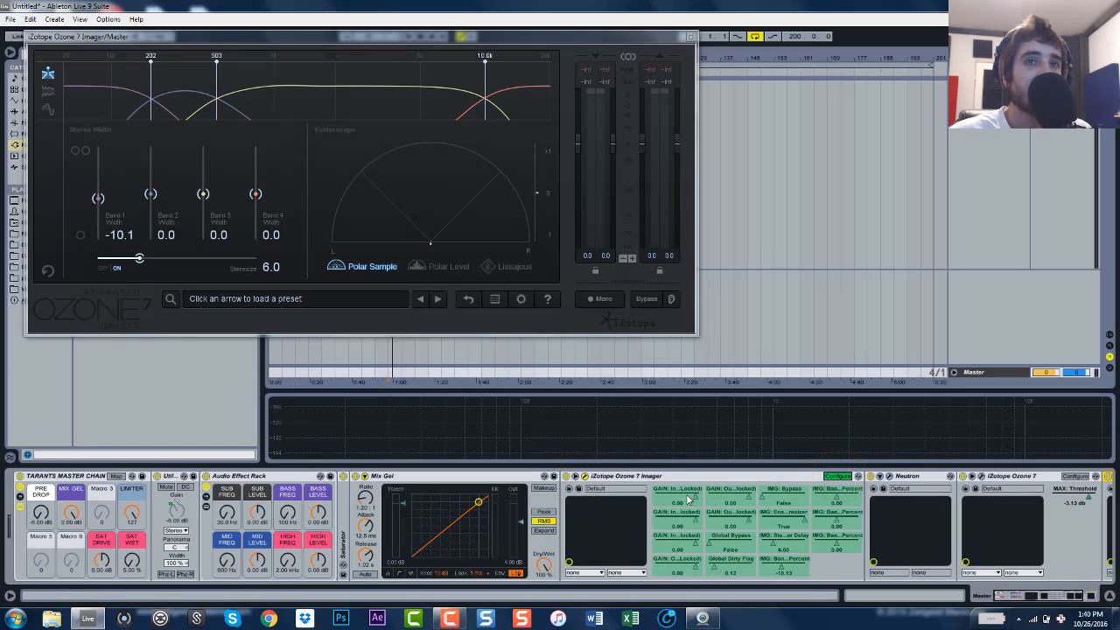
click(689, 497)
click(259, 194)
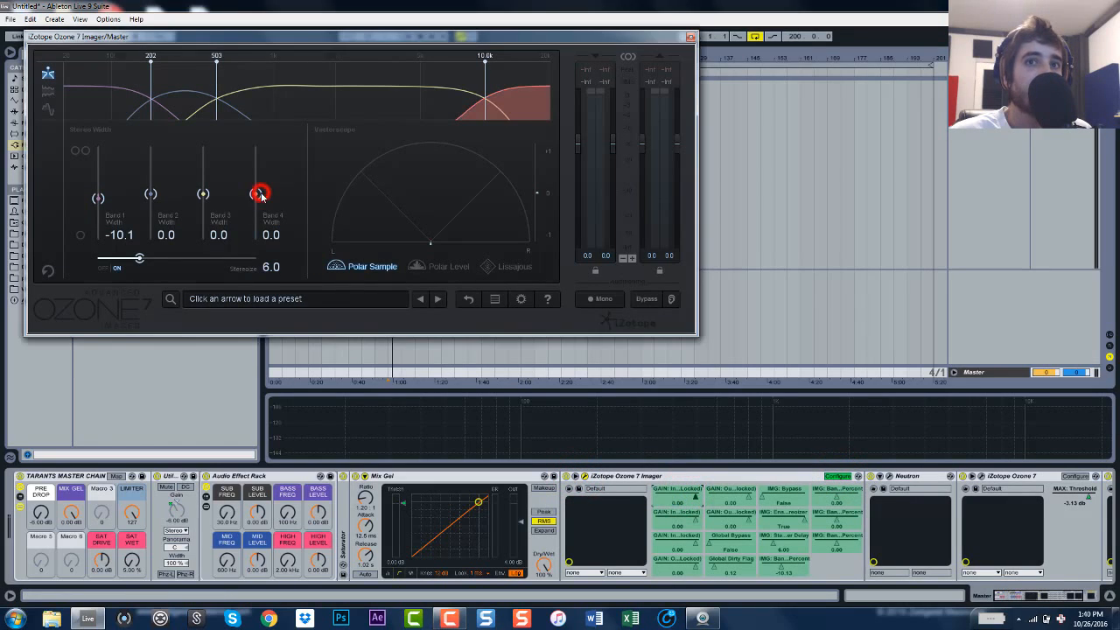
mouse_move(259, 194)
mouse_down()
mouse_move(257, 150)
mouse_move(253, 178)
mouse_up()
double_click(253, 178)
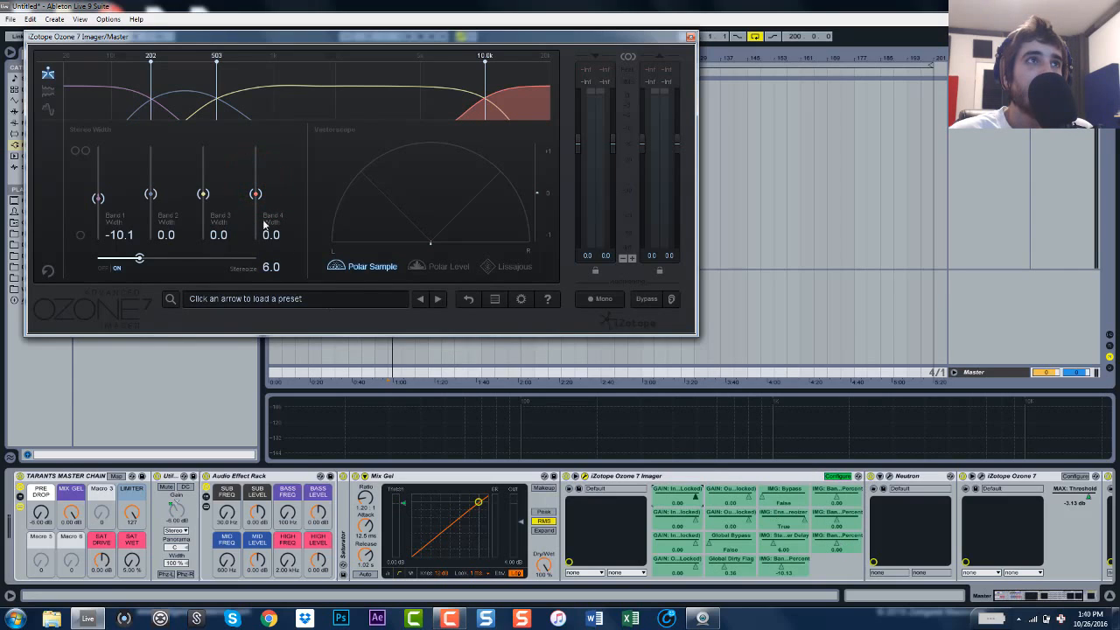
Map the Imager's Band 4 Width Percent parameter to the fifth macro of TARANTS MASTER CHAIN and close the plug-in window
click(114, 477)
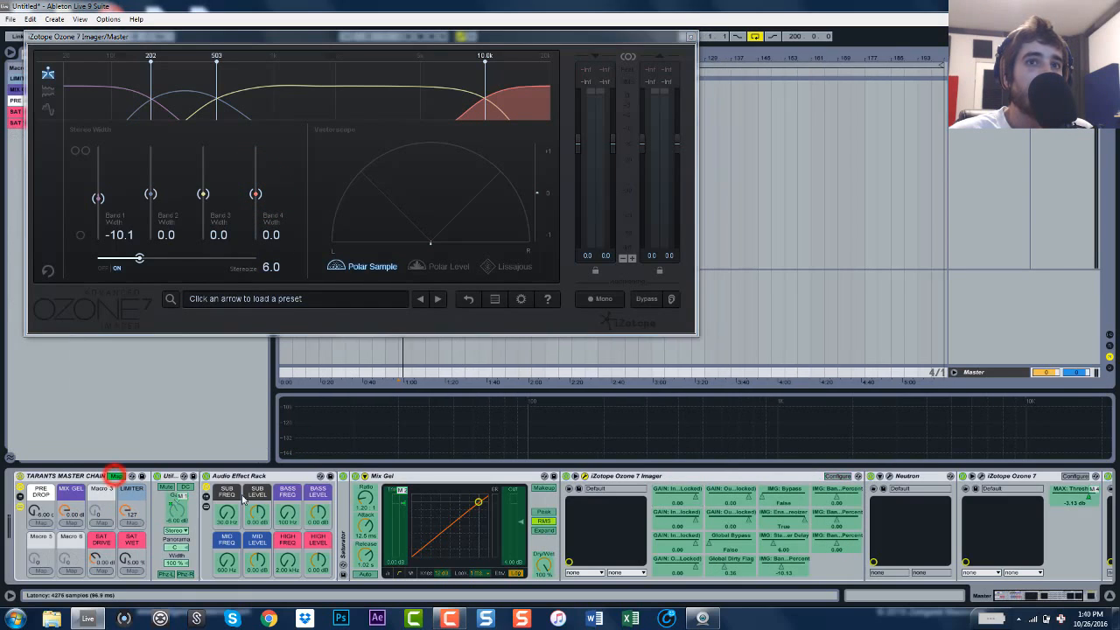
click(836, 544)
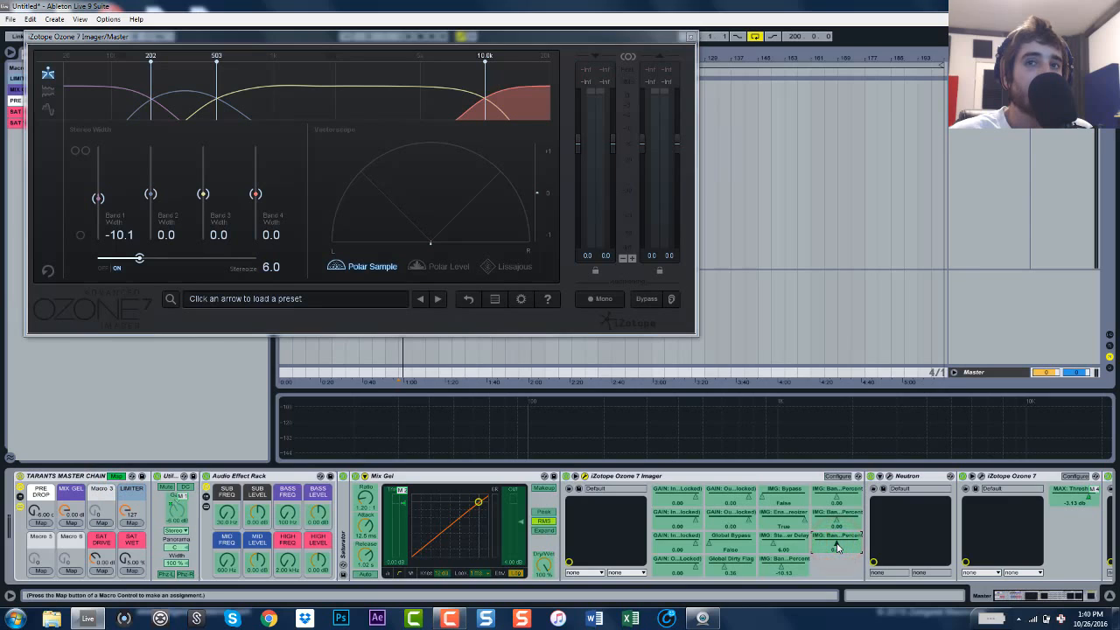
click(41, 571)
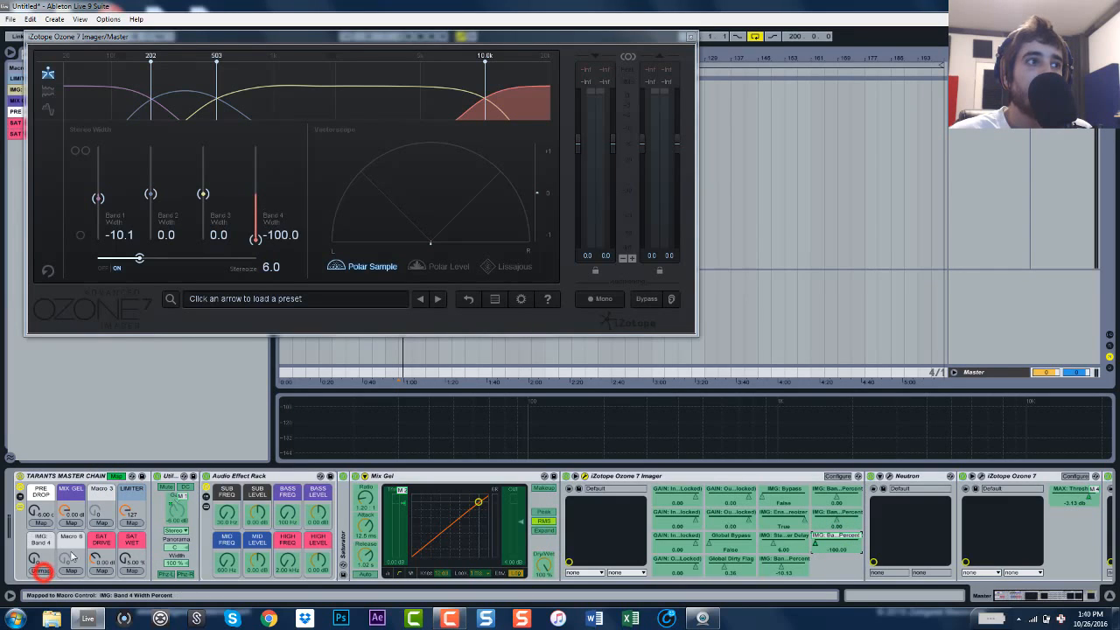
click(691, 36)
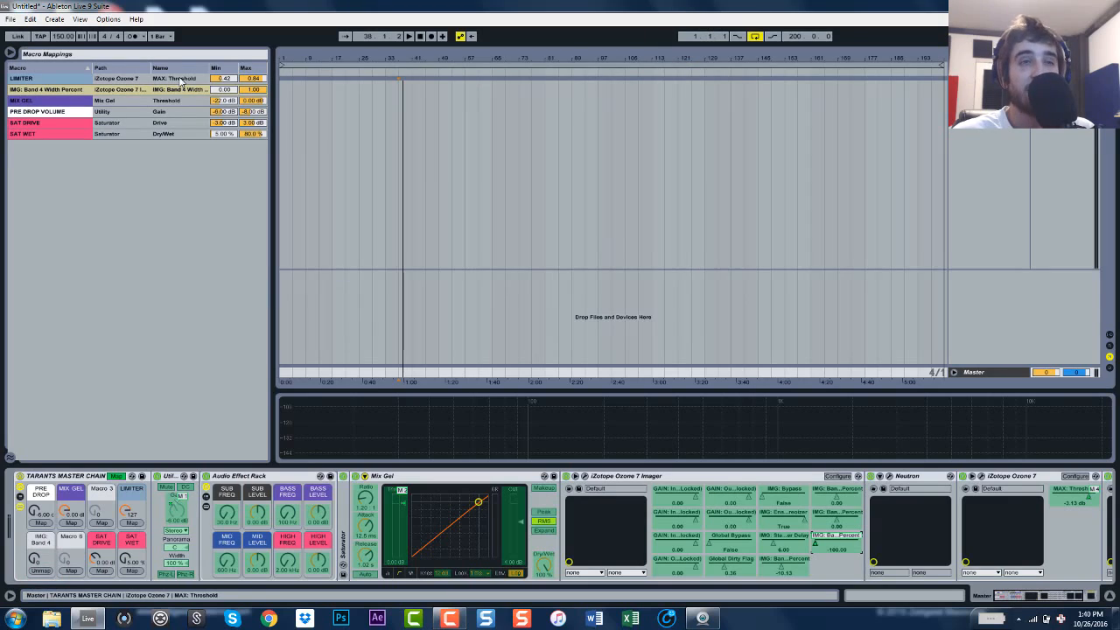
Set the Band 4 Width Percent macro mapping range to a minimum of 0.68 and a maximum of 0.82
click(229, 90)
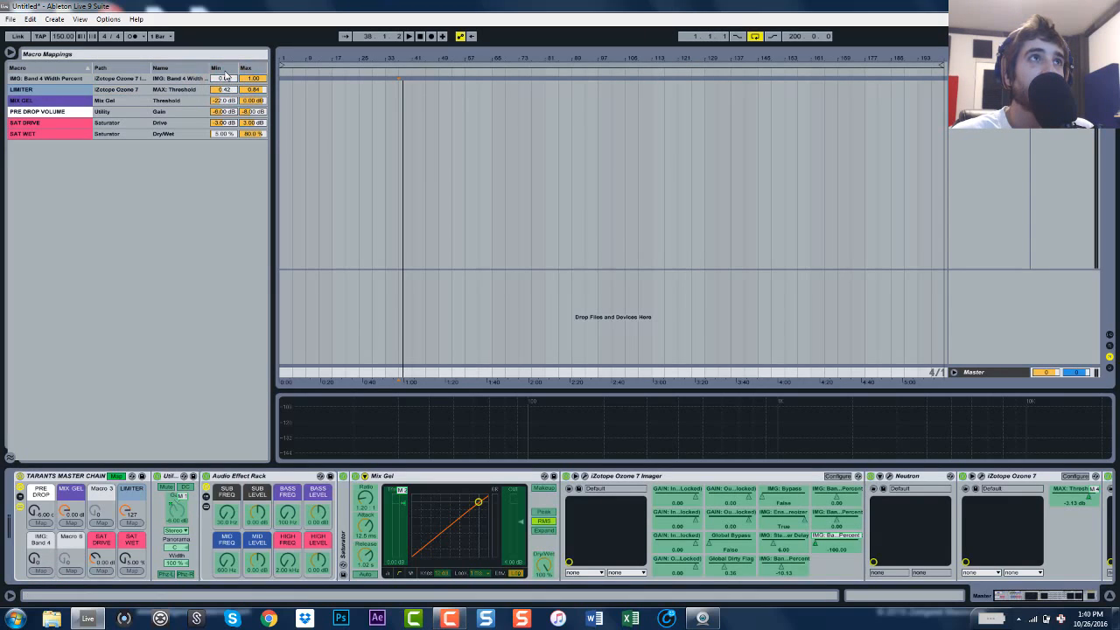
click(226, 77)
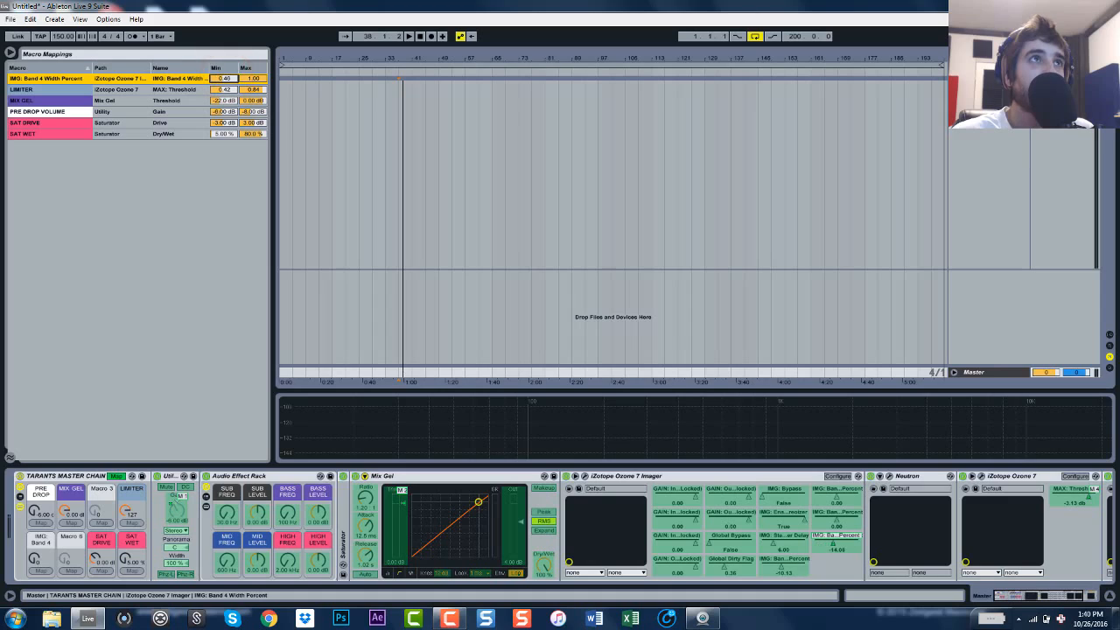
mouse_move(257, 81)
mouse_down()
mouse_move(256, 114)
mouse_move(254, 59)
mouse_up()
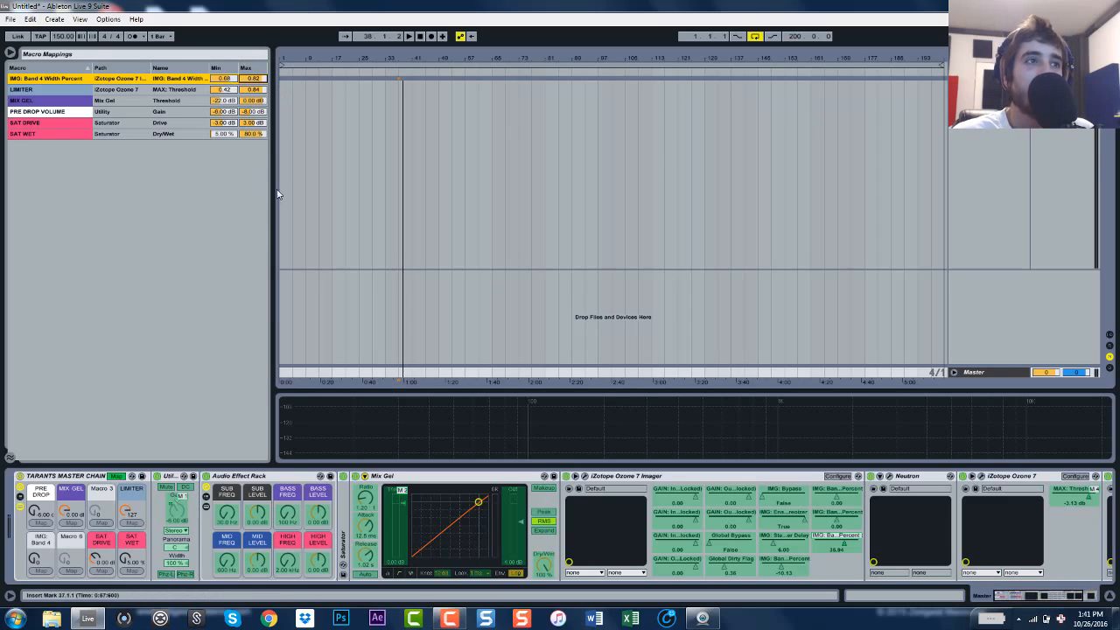
Test the Band 4 macro between its maximum and minimum against the Imager's width slider, and leave macro mapping
drag(33, 560, 34, 420)
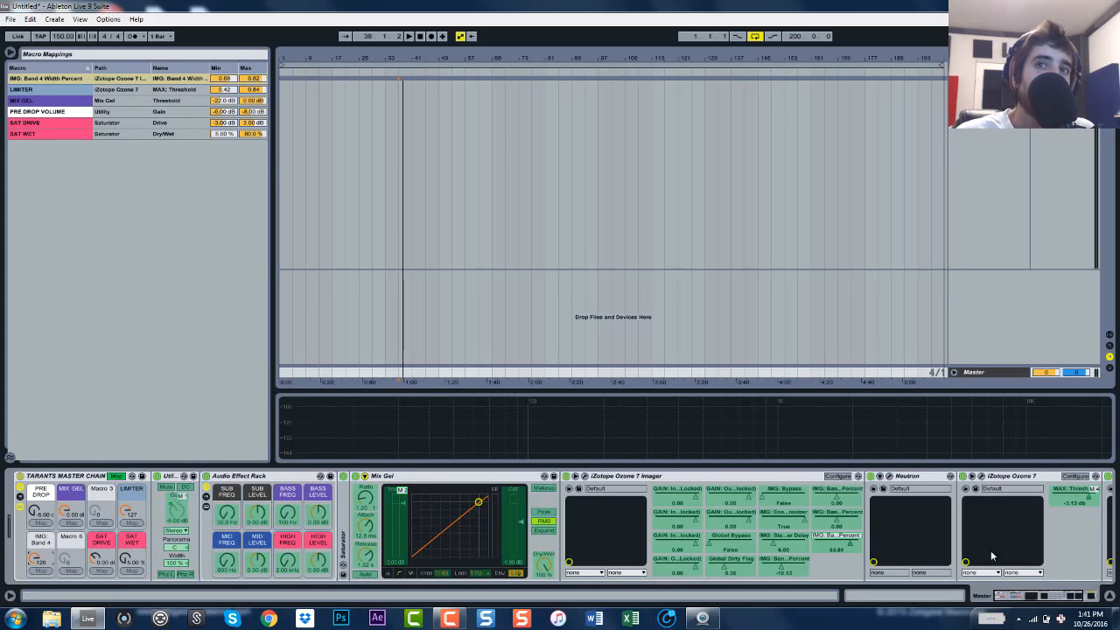
click(584, 476)
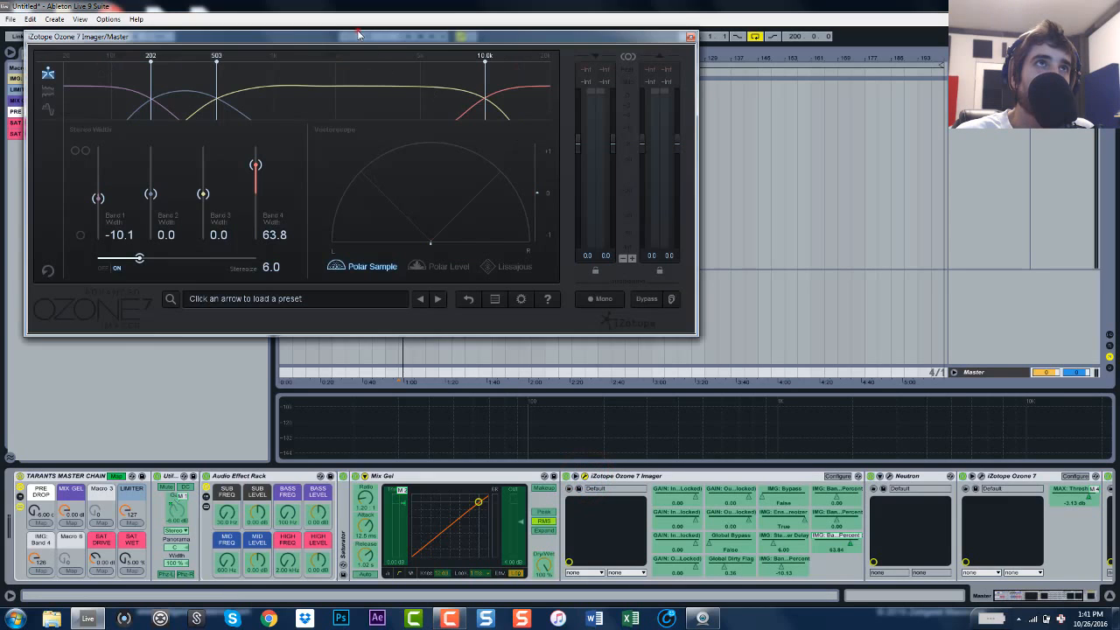
drag(359, 36, 665, 79)
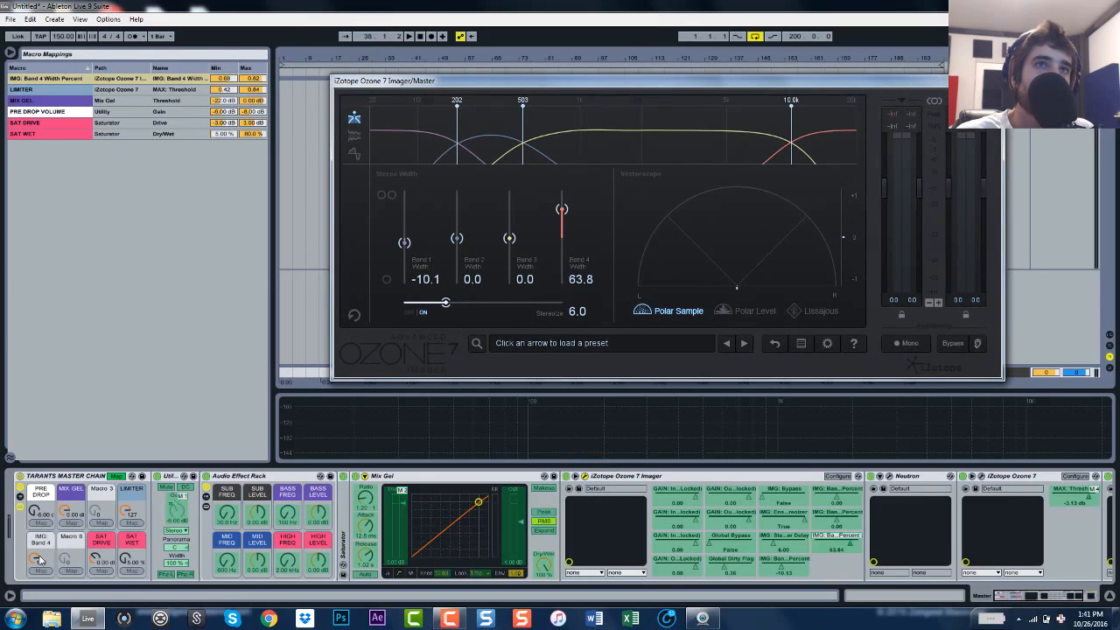
drag(39, 560, 39, 626)
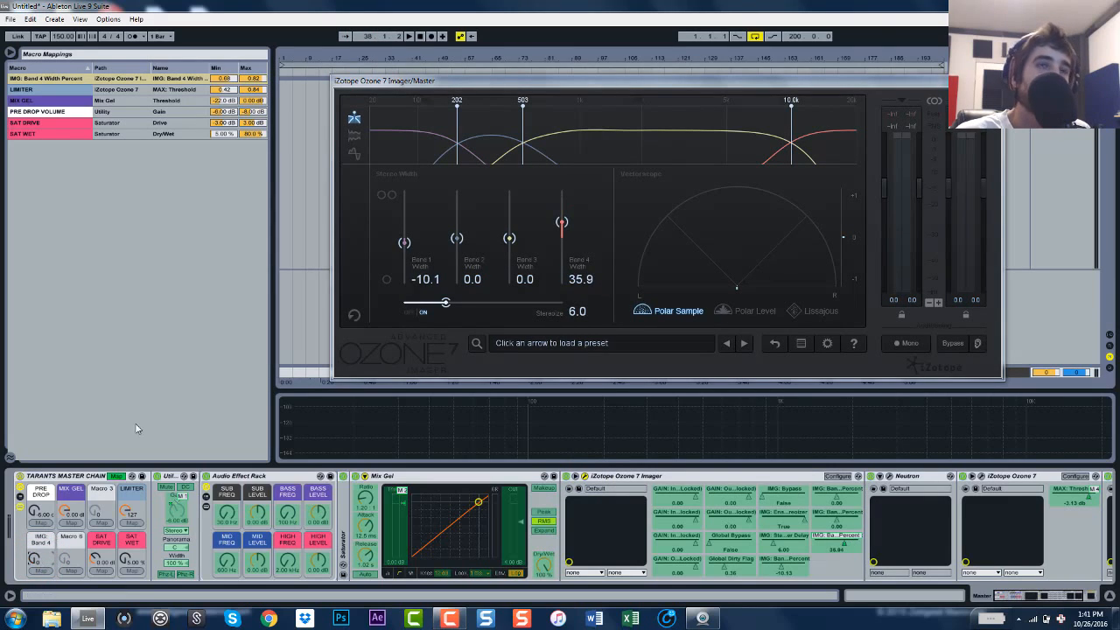
click(993, 79)
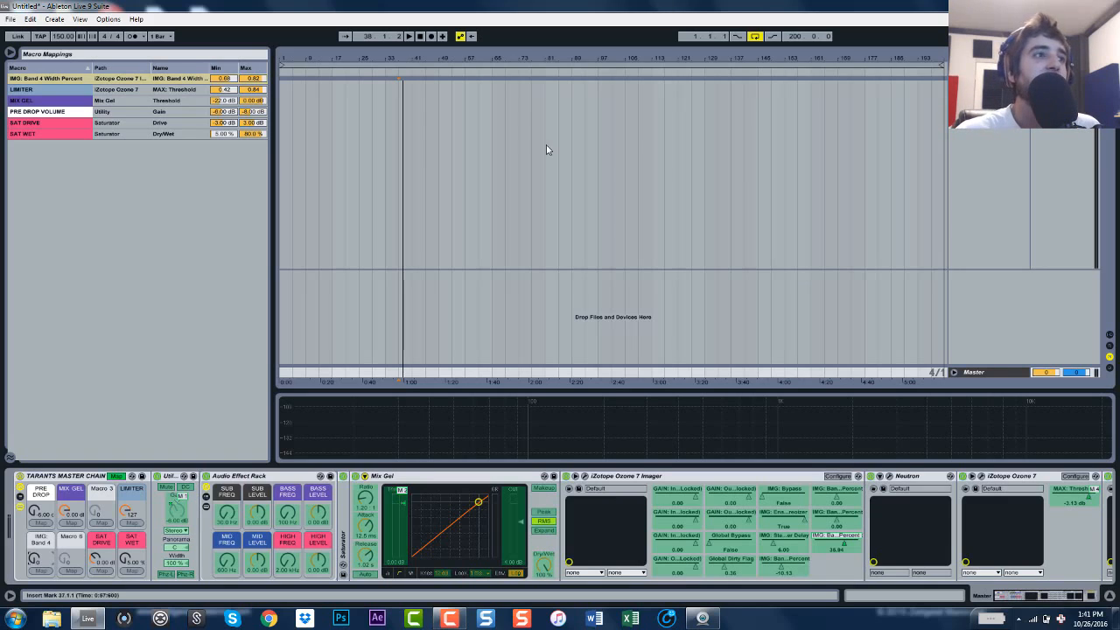
click(117, 476)
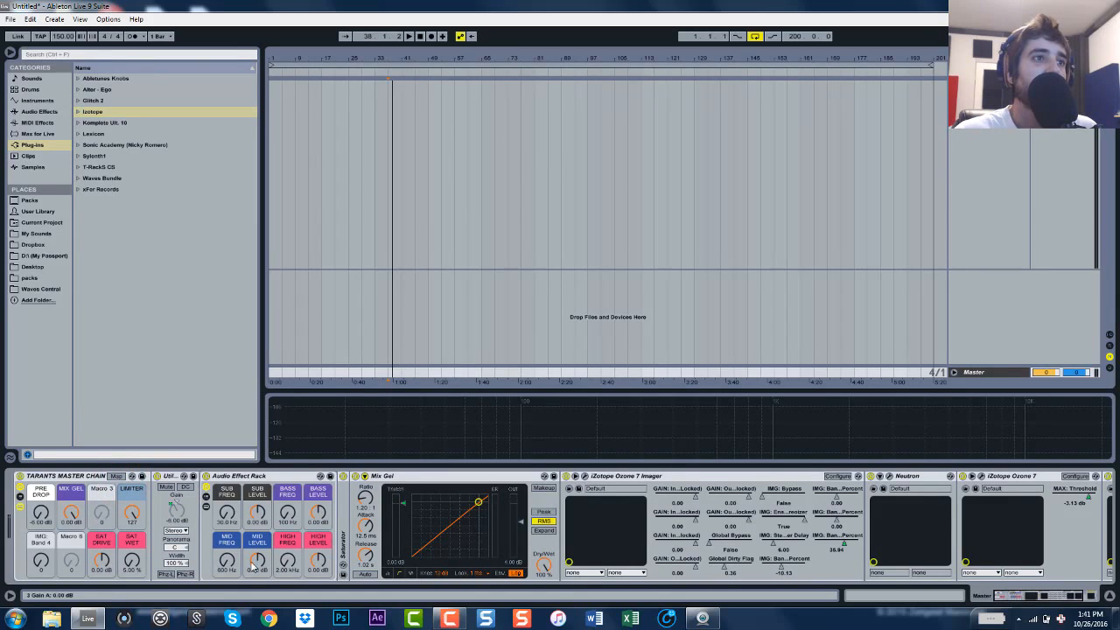
Collapse the Mix Gel, Ozone 7 Imager, Neutron, Ozone 7 and T-RackS CS Metering devices in the master chain
click(444, 475)
click(444, 476)
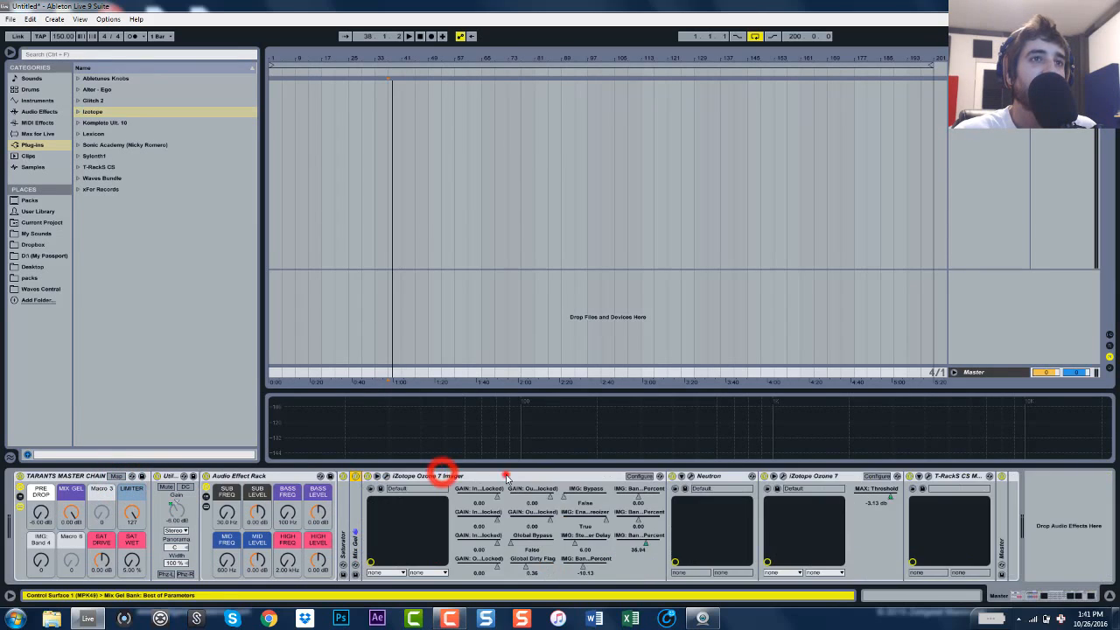
double_click(505, 475)
double_click(526, 477)
click(434, 478)
double_click(435, 477)
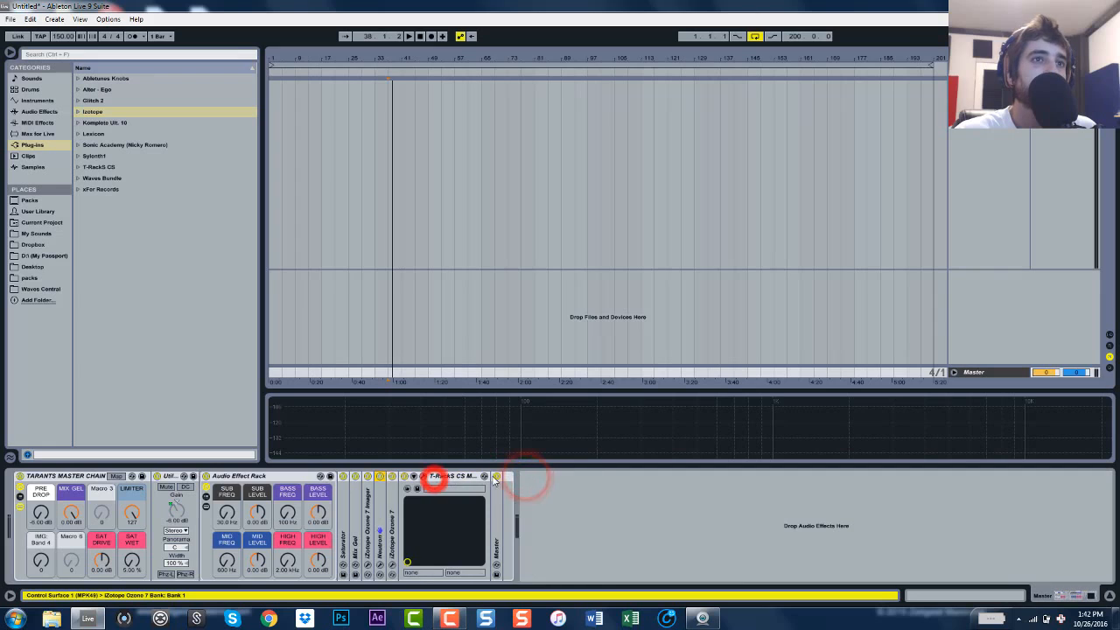
double_click(450, 478)
click(374, 504)
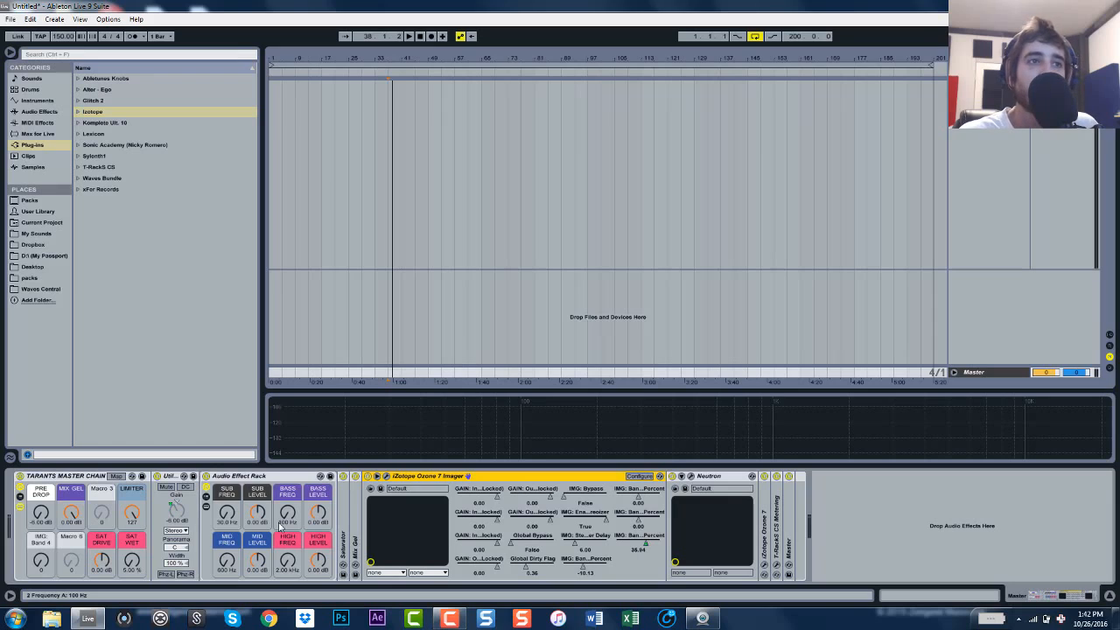
double_click(532, 476)
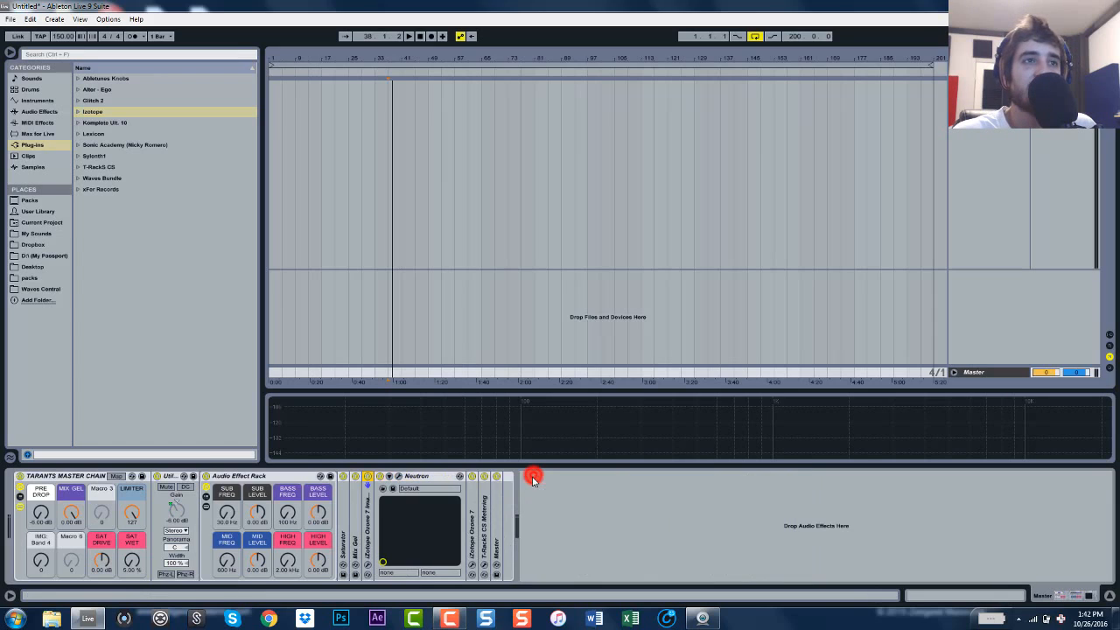
double_click(431, 474)
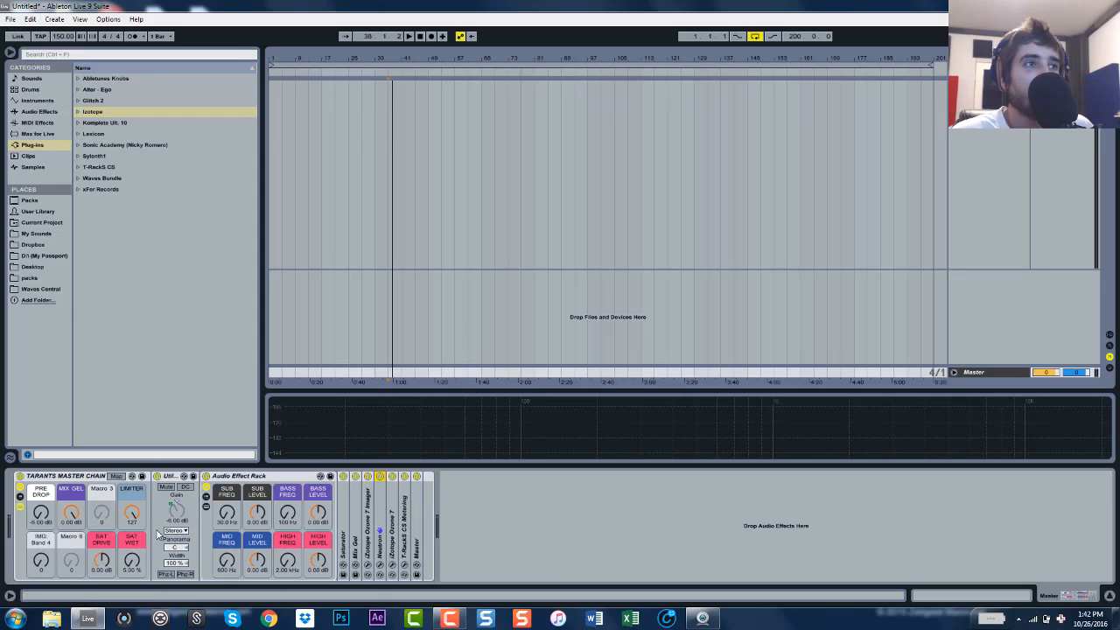
drag(135, 516, 136, 477)
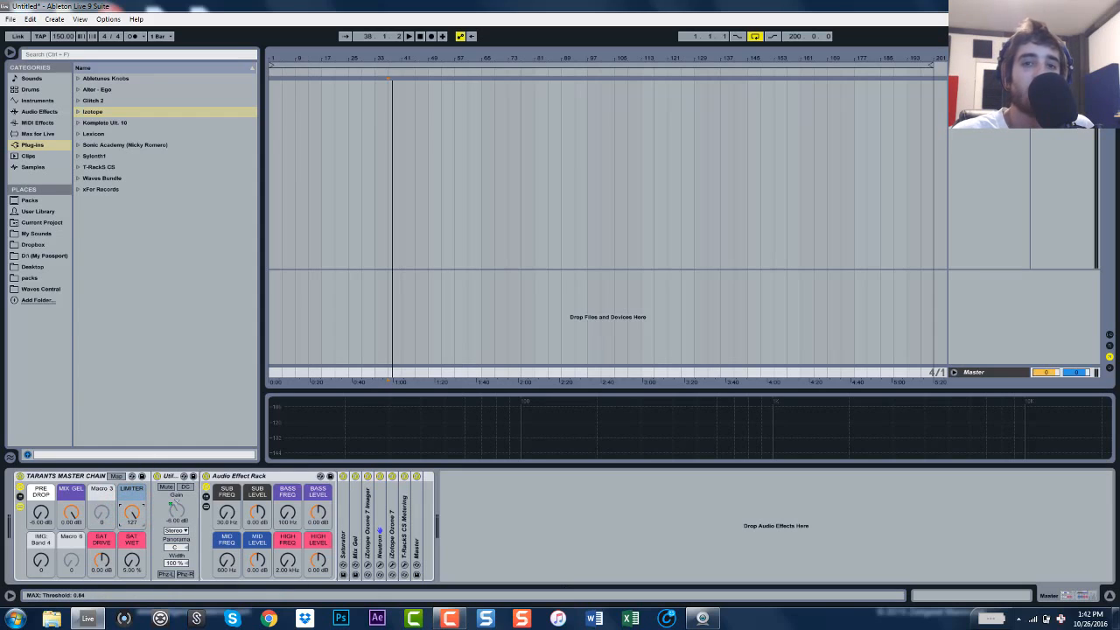